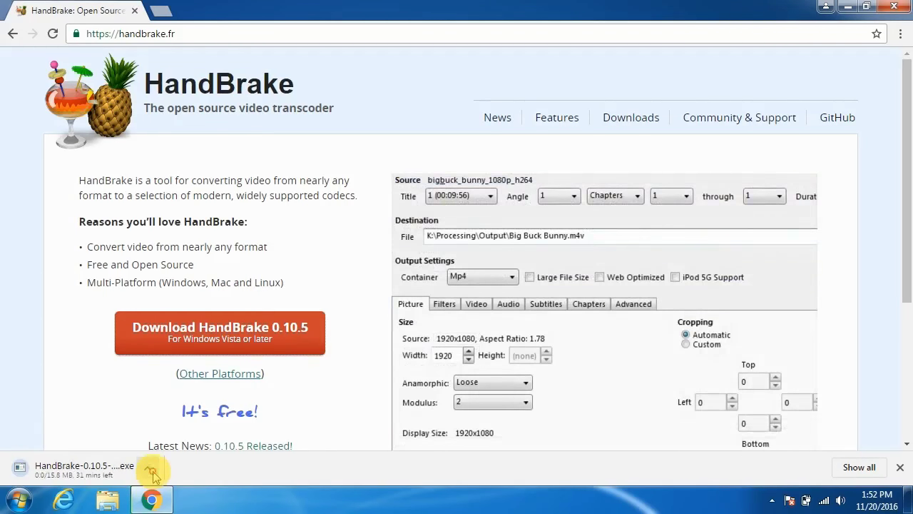
# Step: Pause the HandBrake installer download and switch to the installed HandBrake from the desktop
pyautogui.click(151, 470)
pyautogui.click(155, 404)
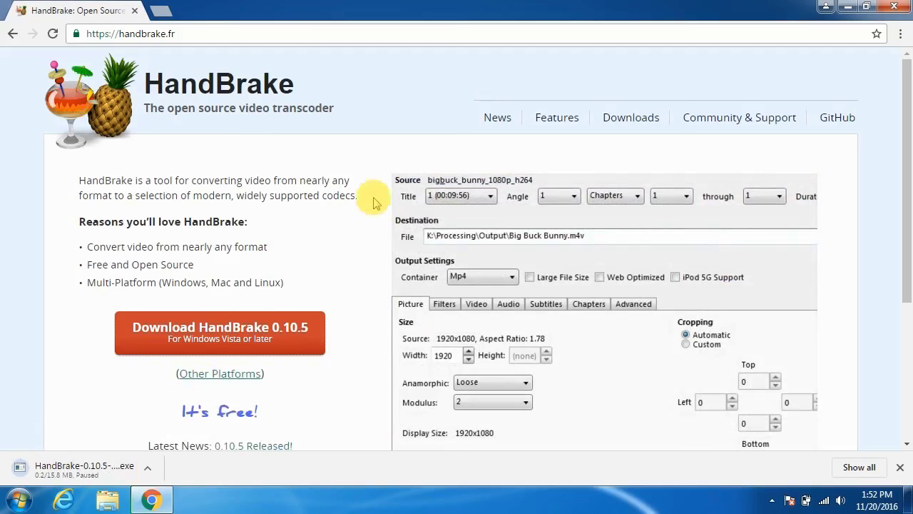
pyautogui.click(848, 10)
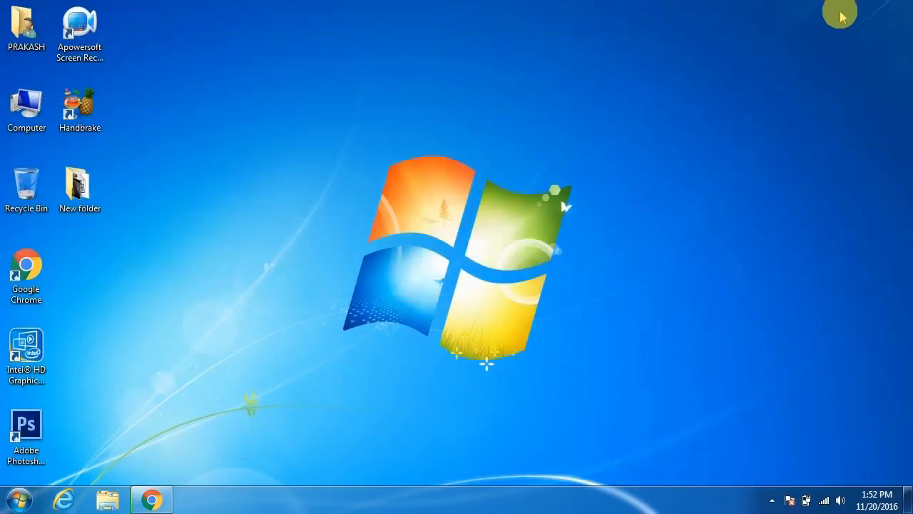
pyautogui.click(86, 118)
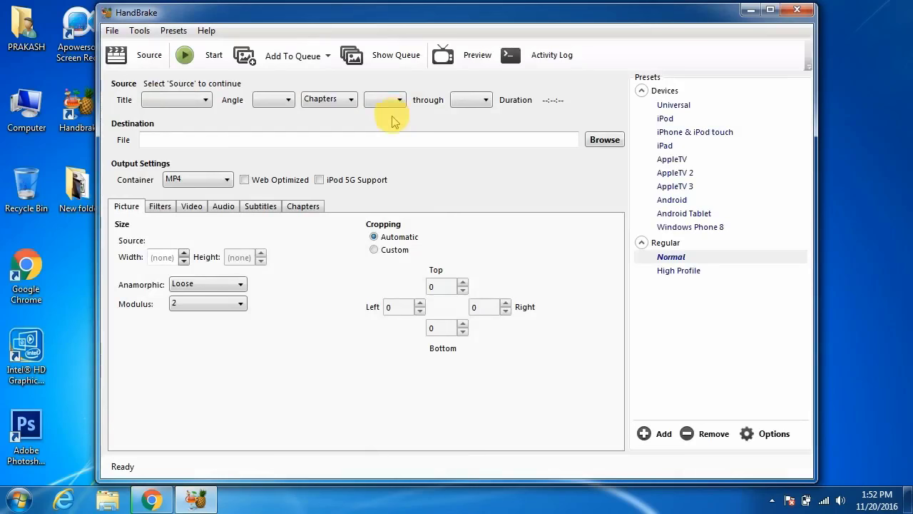
# Step: Load the SANAM RE Title Song video from New folder as the single-file source, checking its size in the file properties
pyautogui.click(134, 55)
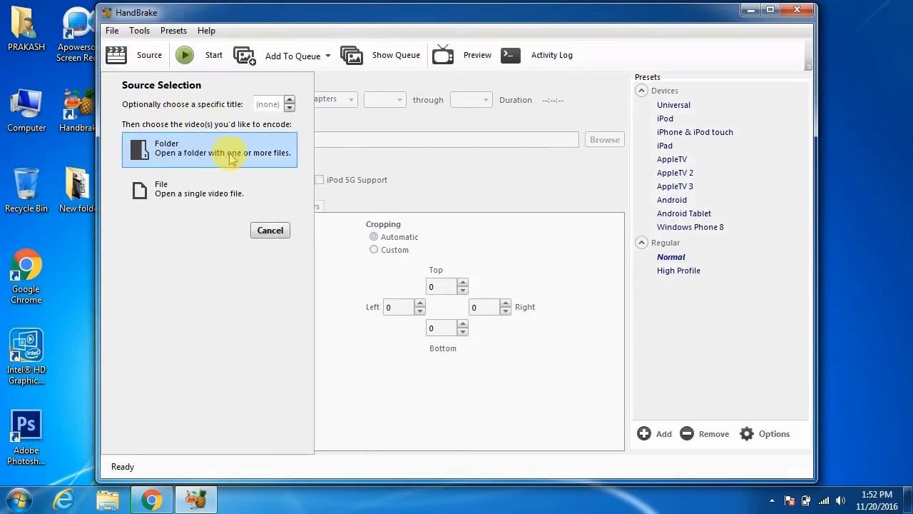
pyautogui.click(212, 193)
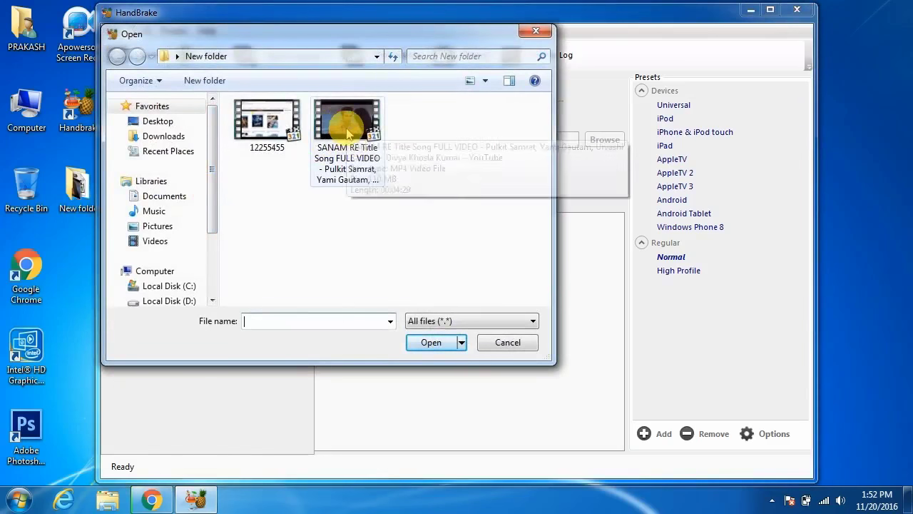
pyautogui.rightClick(344, 126)
pyautogui.click(385, 372)
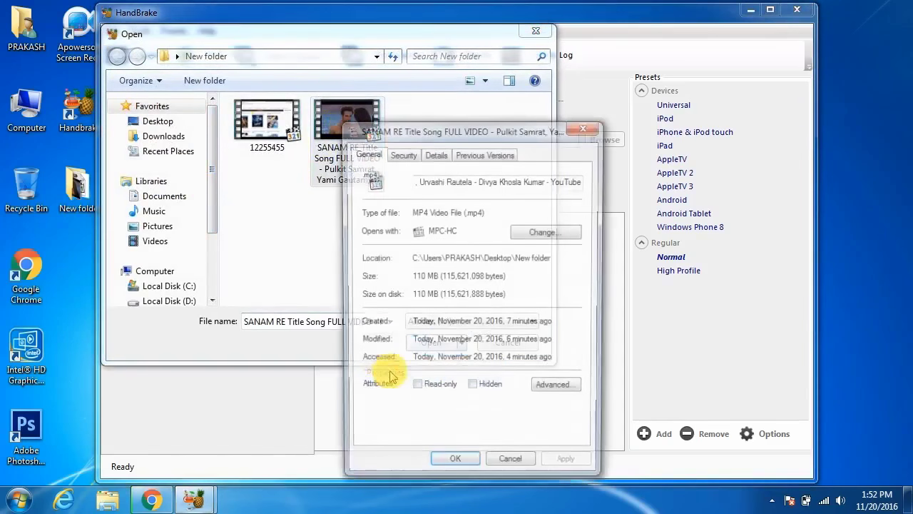
pyautogui.moveTo(435, 298); pyautogui.dragTo(504, 299)
pyautogui.click(426, 314)
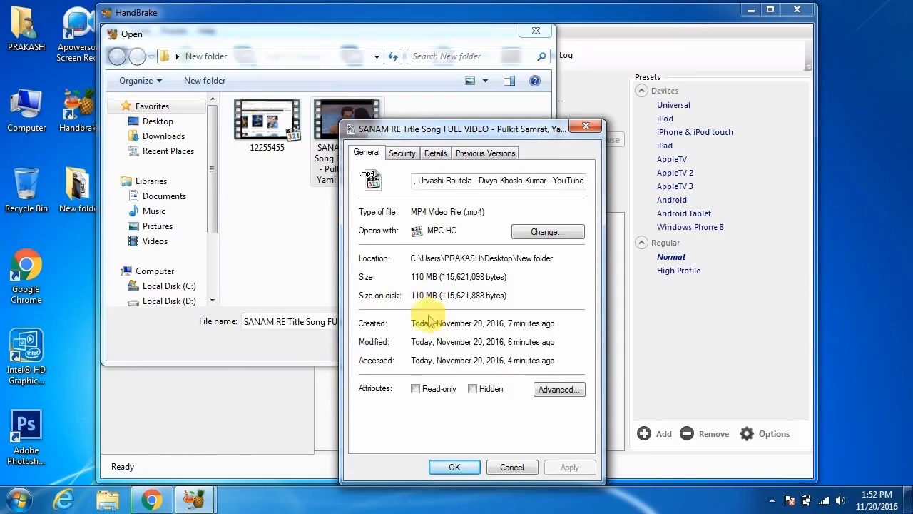
pyautogui.click(454, 466)
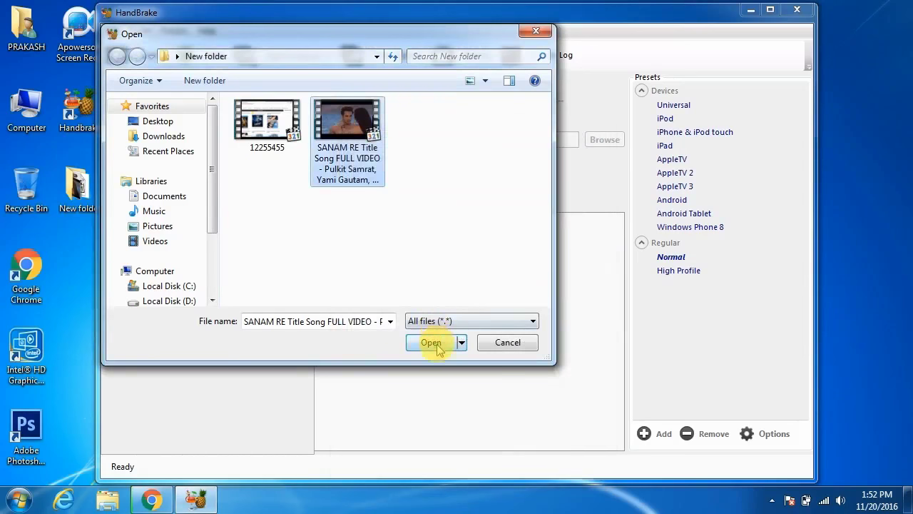
pyautogui.click(431, 343)
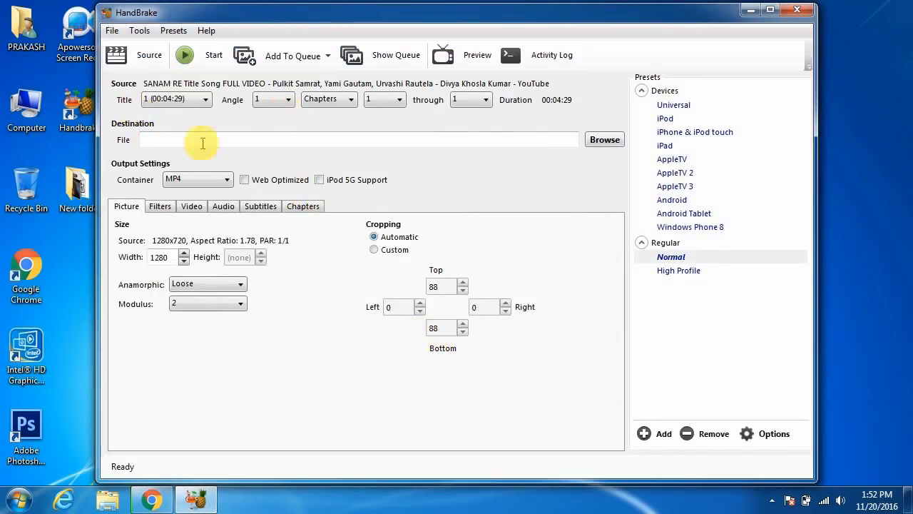
# Step: Set the destination to the Desktop with the file name "sanam re new" as mp4
pyautogui.click(599, 140)
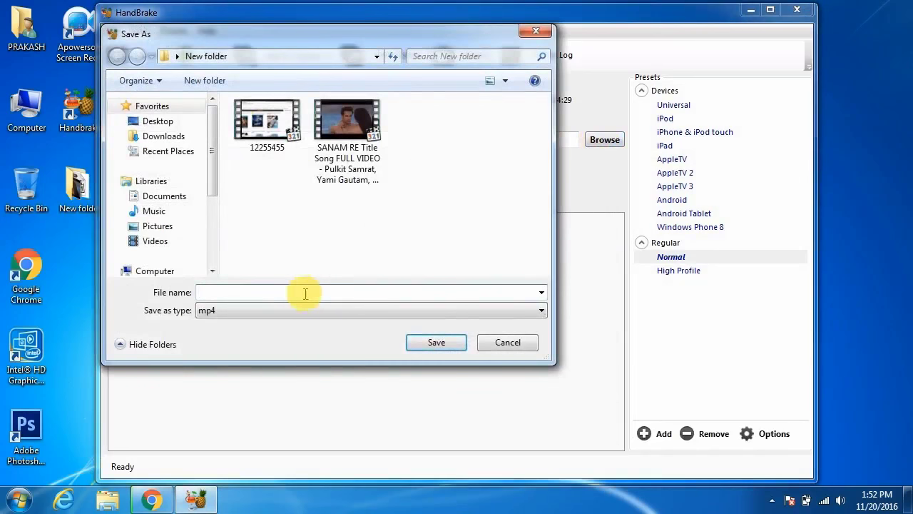
pyautogui.click(173, 122)
pyautogui.click(256, 291)
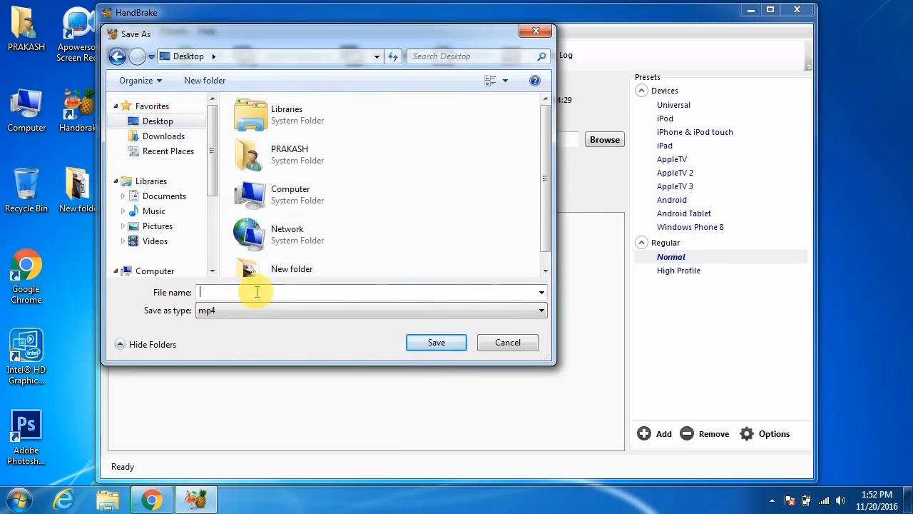
pyautogui.write('sanam re new')
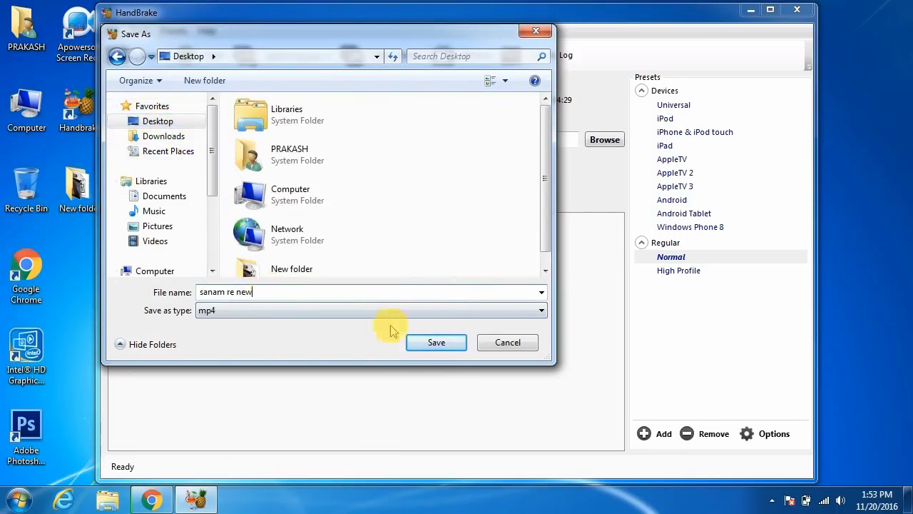
pyautogui.click(435, 342)
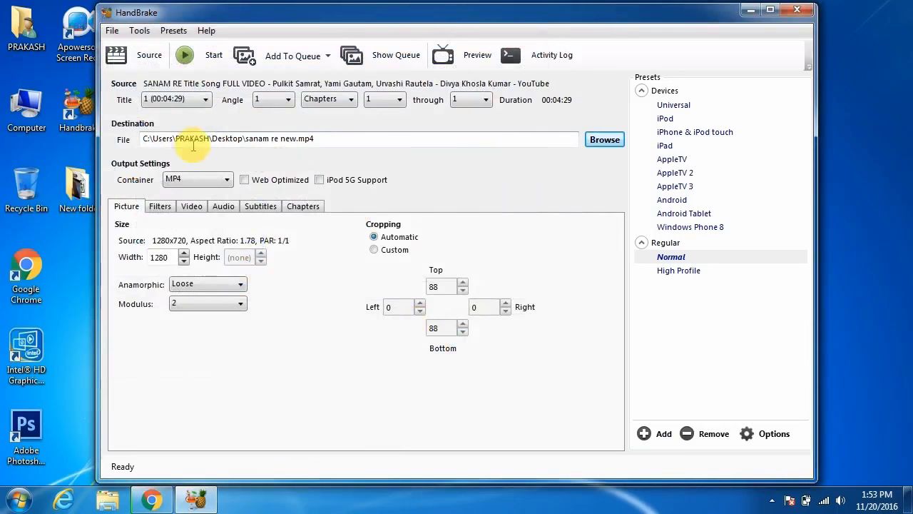
pyautogui.moveTo(145, 137); pyautogui.dragTo(373, 136)
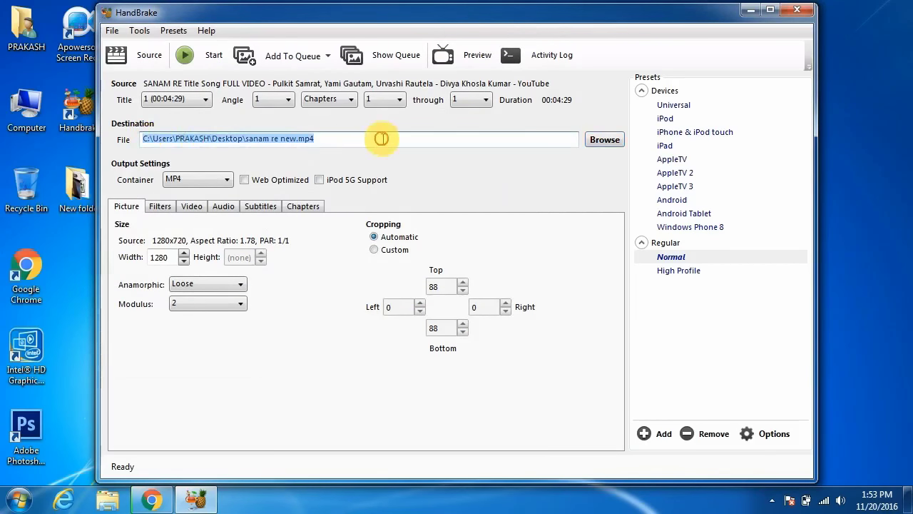
pyautogui.click(378, 138)
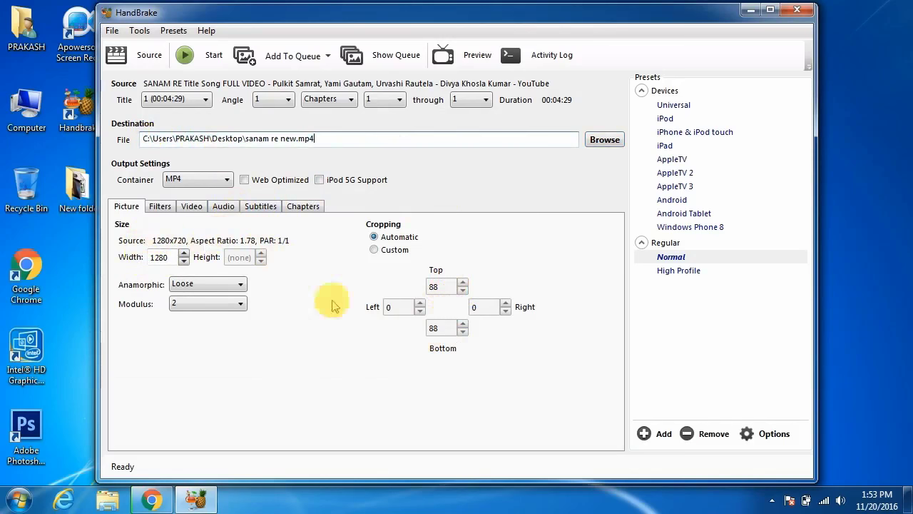
# Step: Set the video's constant quality to RF 26 and the audio track's bitrate to 128
pyautogui.click(190, 206)
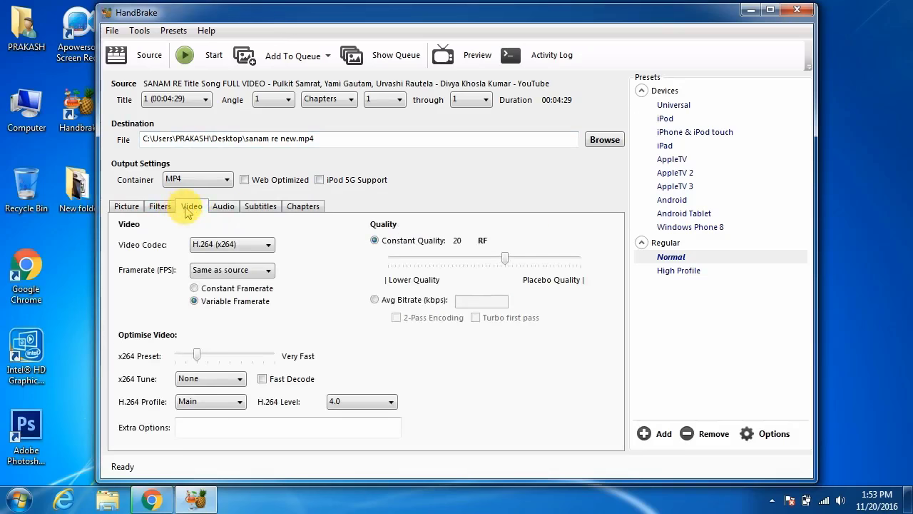
pyautogui.moveTo(506, 258); pyautogui.dragTo(485, 263)
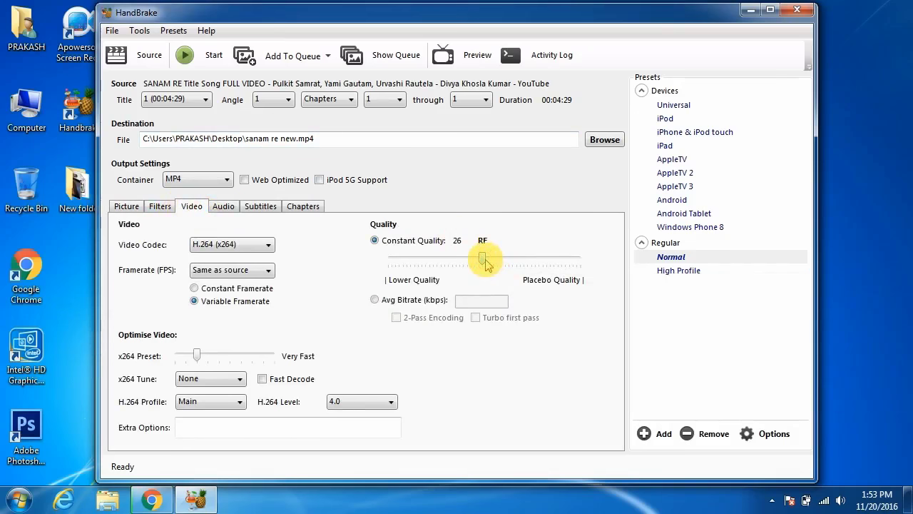
pyautogui.click(223, 206)
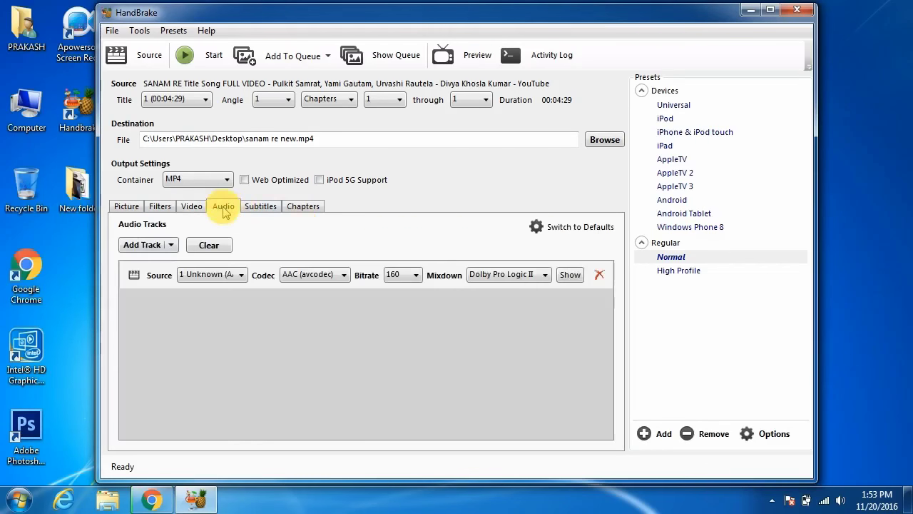
pyautogui.click(408, 274)
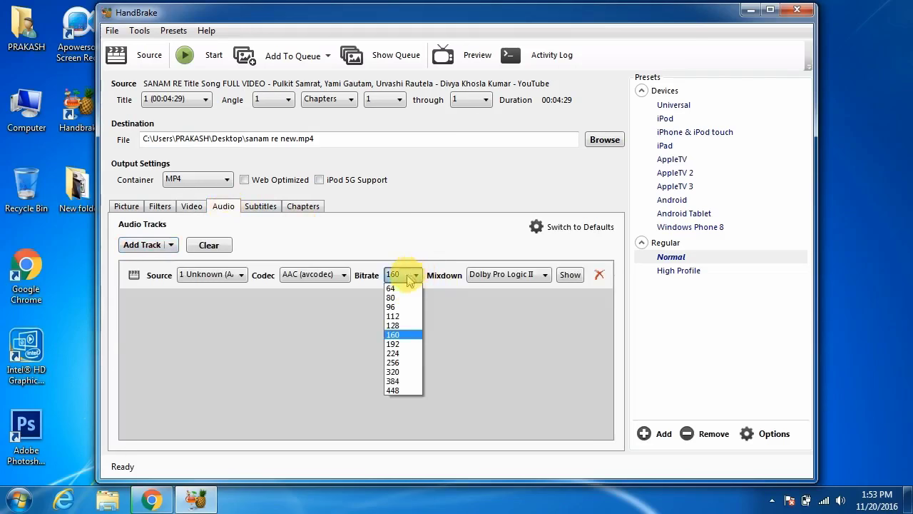
pyautogui.click(401, 325)
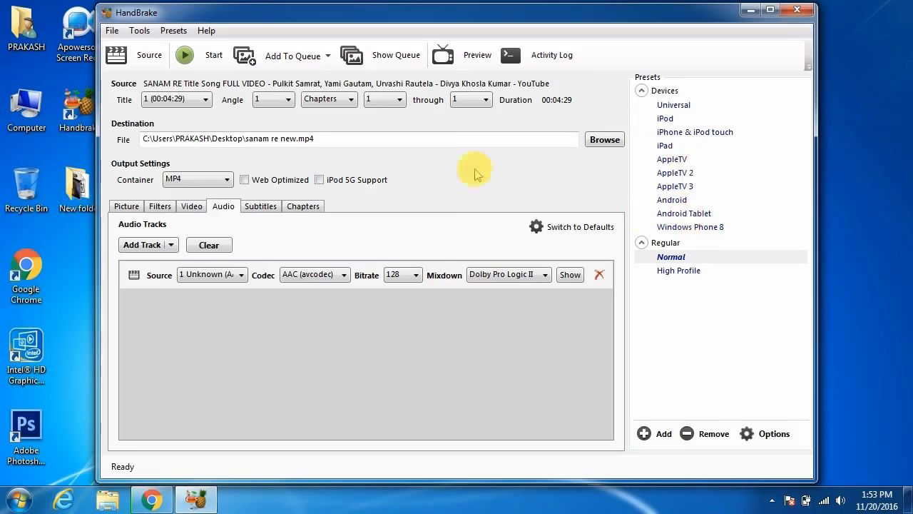
# Step: Start encoding the video and select the output file on the desktop
pyautogui.click(202, 62)
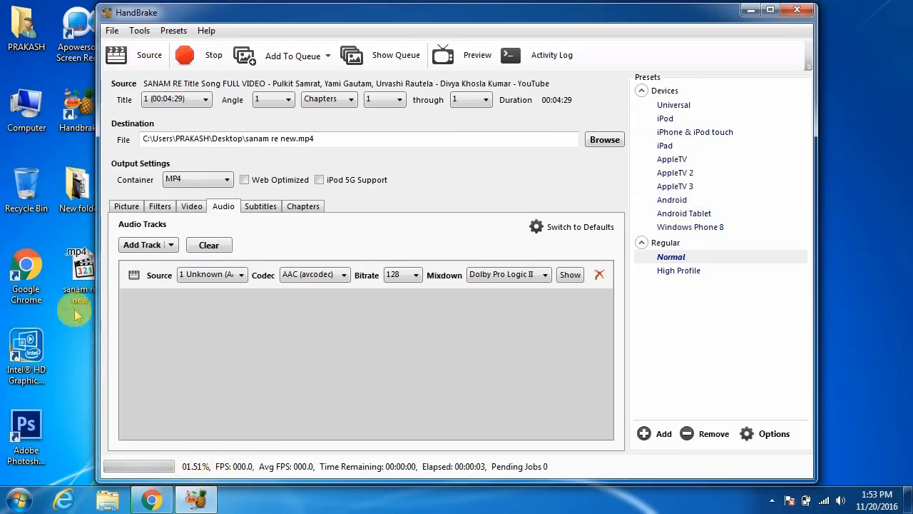
pyautogui.click(77, 282)
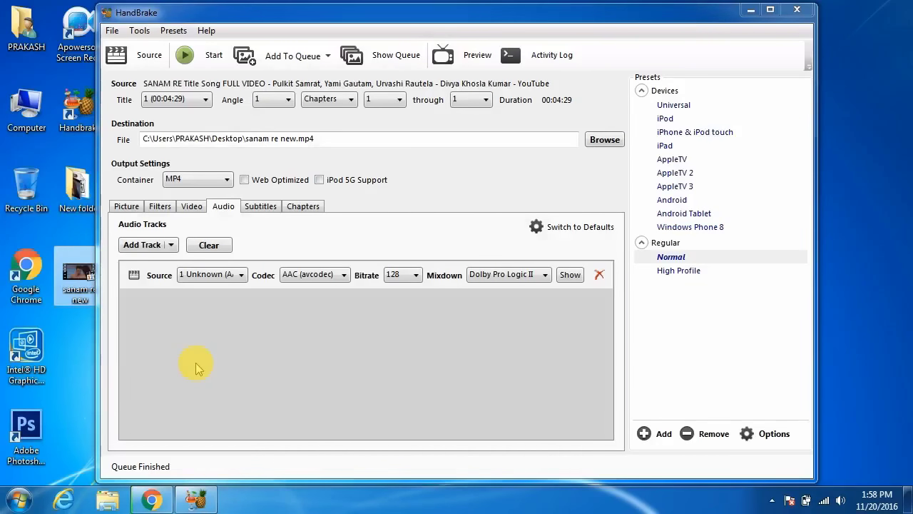
# Step: Open the encoded "sanam re new" video in the media player and check its file size in the properties
pyautogui.doubleClick(81, 287)
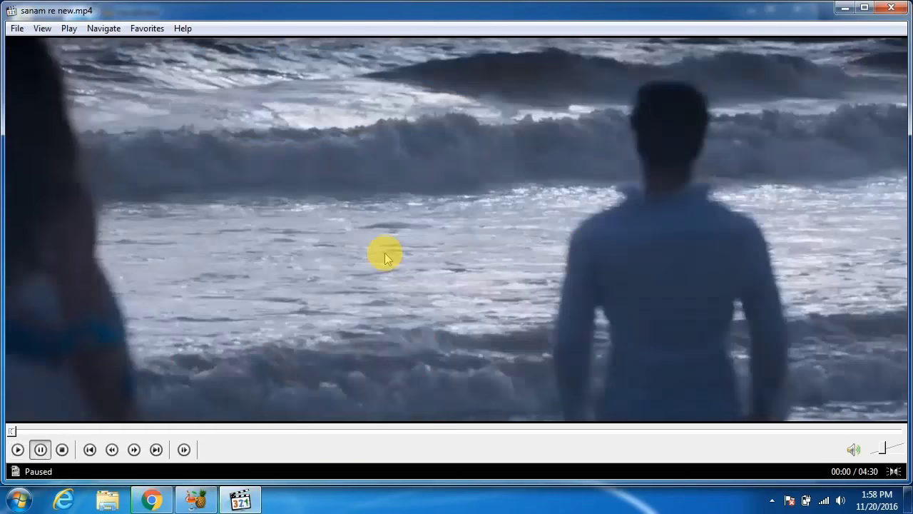
pyautogui.rightClick(389, 247)
pyautogui.click(418, 436)
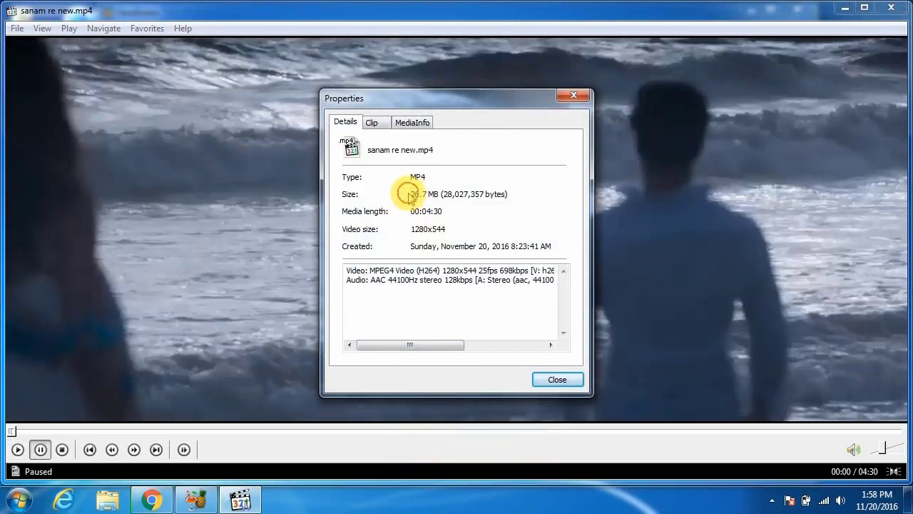
pyautogui.moveTo(410, 194); pyautogui.dragTo(448, 199)
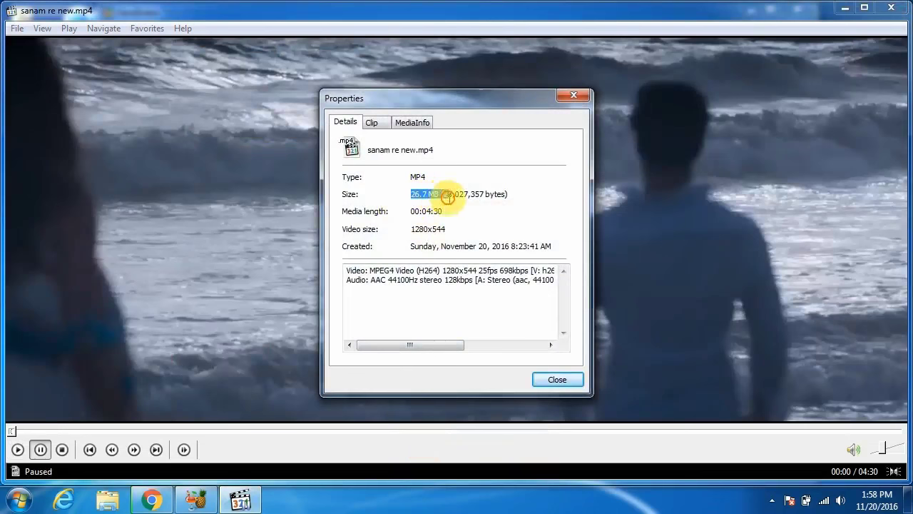
pyautogui.click(554, 380)
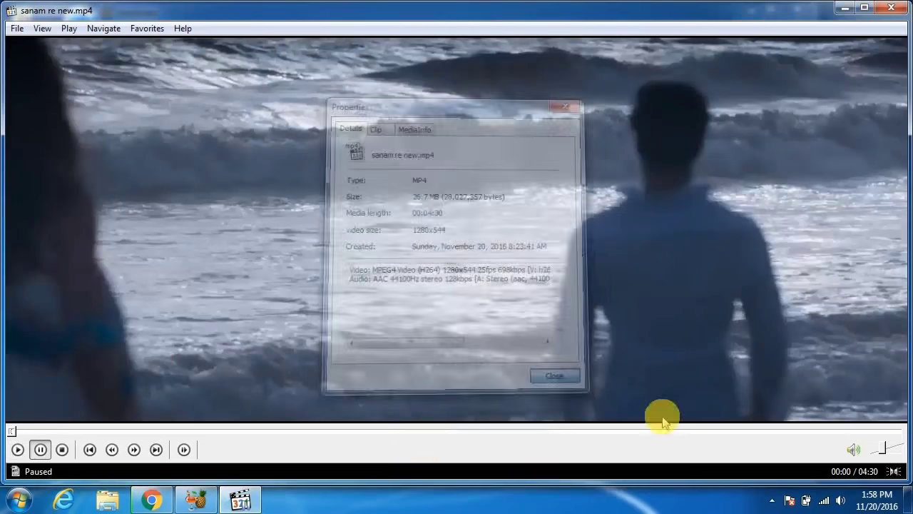
# Step: Play the encoded video at several points between about 03:29 and 03:50 to judge its quality, and close the player
pyautogui.click(698, 430)
pyautogui.click(639, 346)
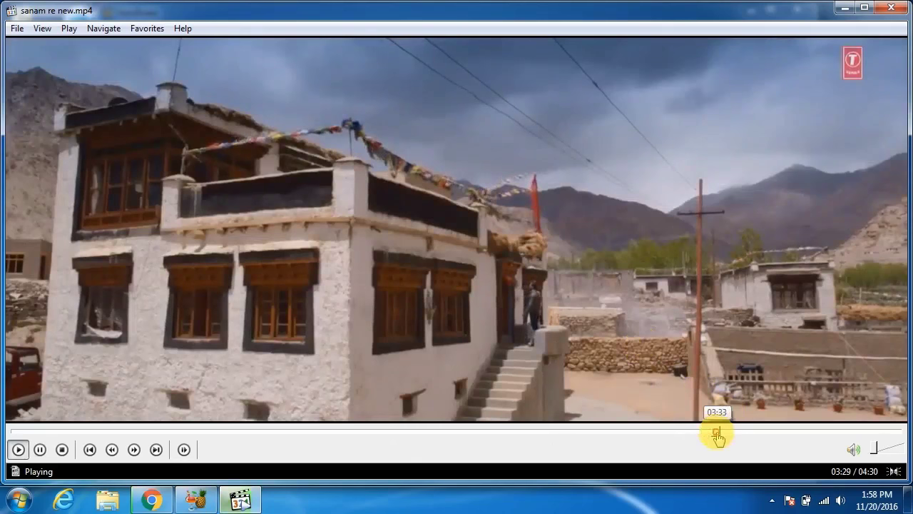
pyautogui.click(717, 431)
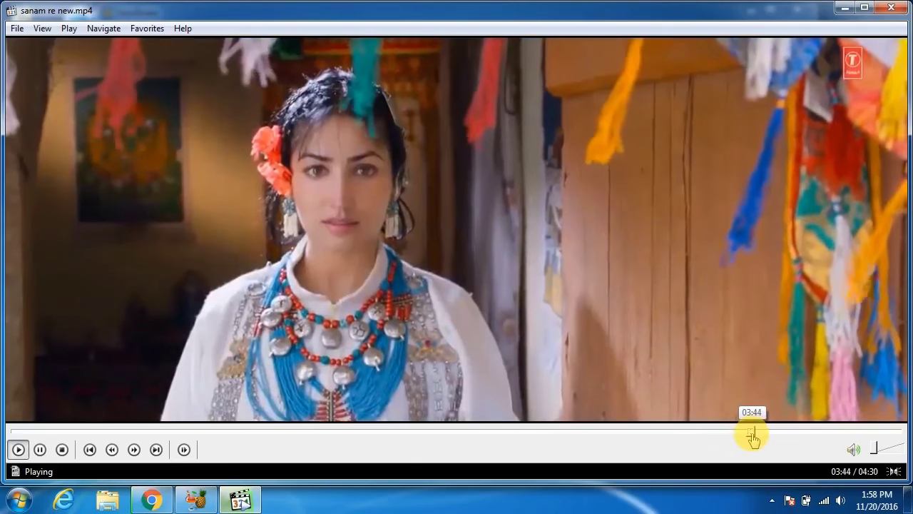
pyautogui.click(752, 433)
pyautogui.click(765, 432)
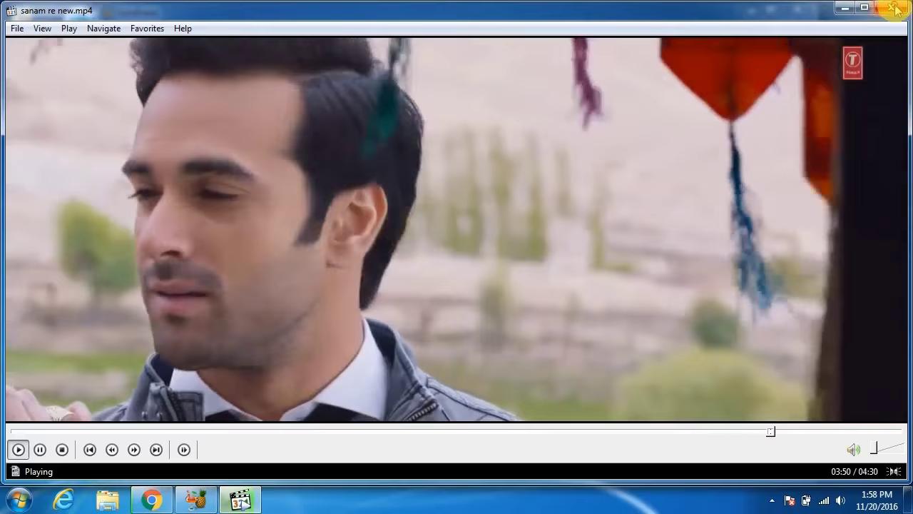
pyautogui.click(895, 9)
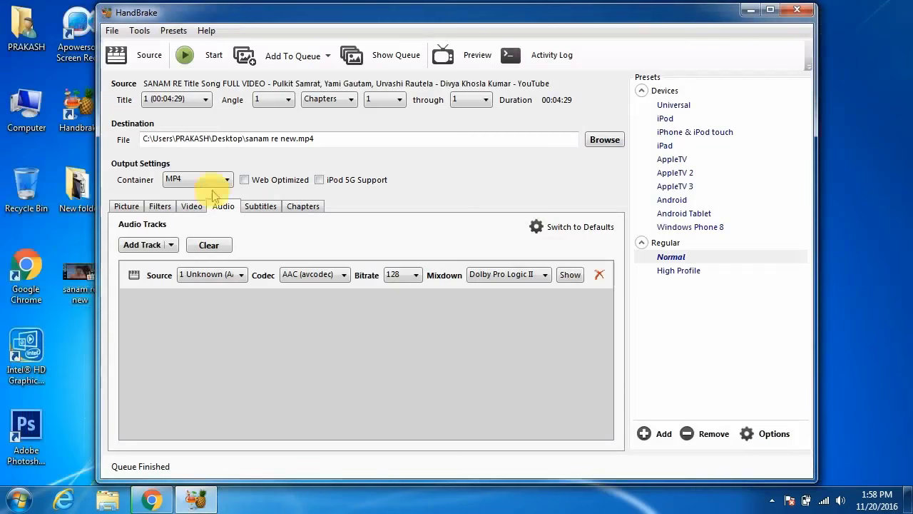
# Step: Load the video 12255455 from New folder on the Desktop as the new single-file source
pyautogui.click(129, 70)
pyautogui.click(154, 188)
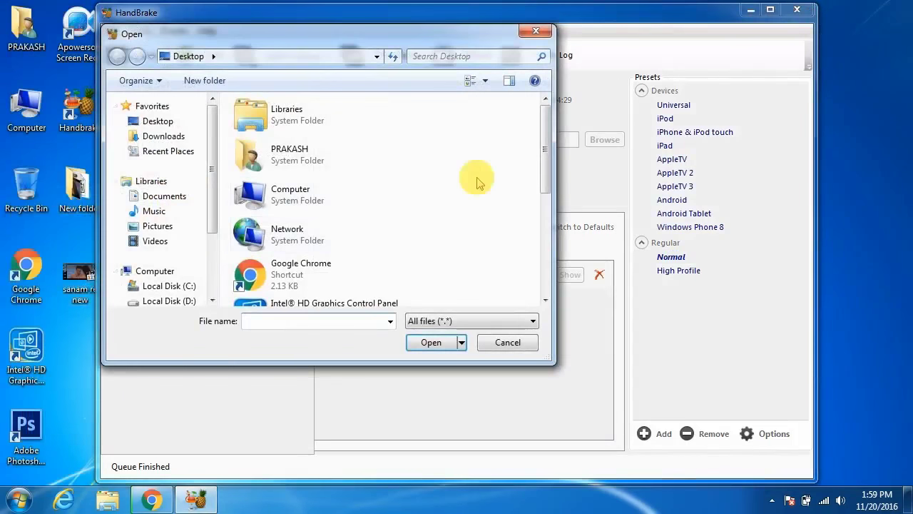
pyautogui.moveTo(547, 143); pyautogui.dragTo(535, 261)
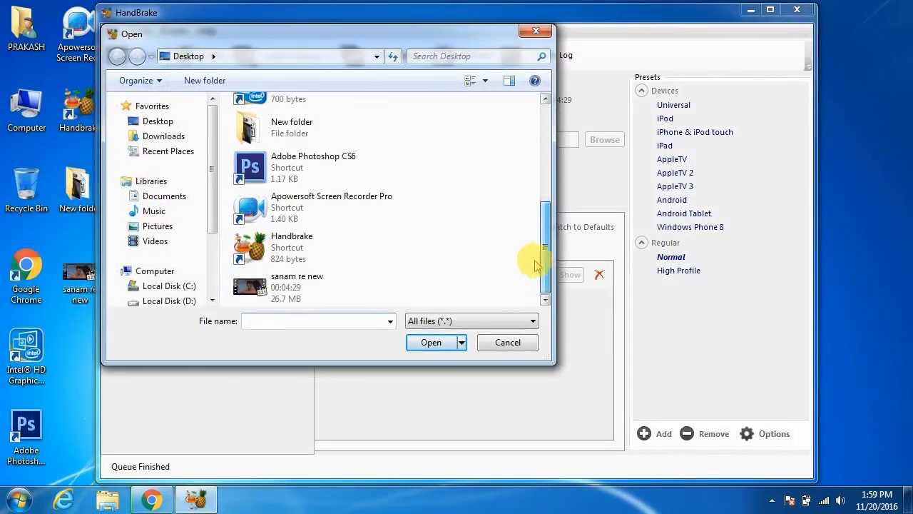
pyautogui.doubleClick(294, 145)
pyautogui.click(265, 124)
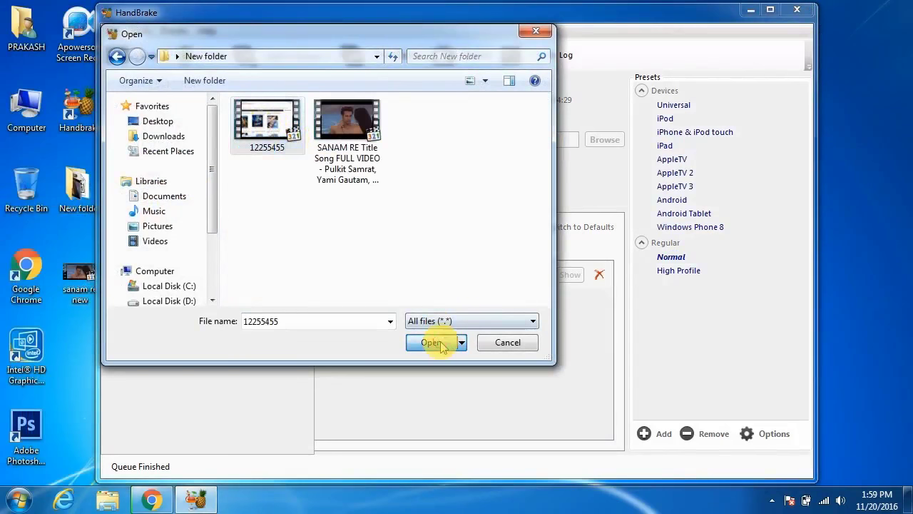
pyautogui.click(437, 343)
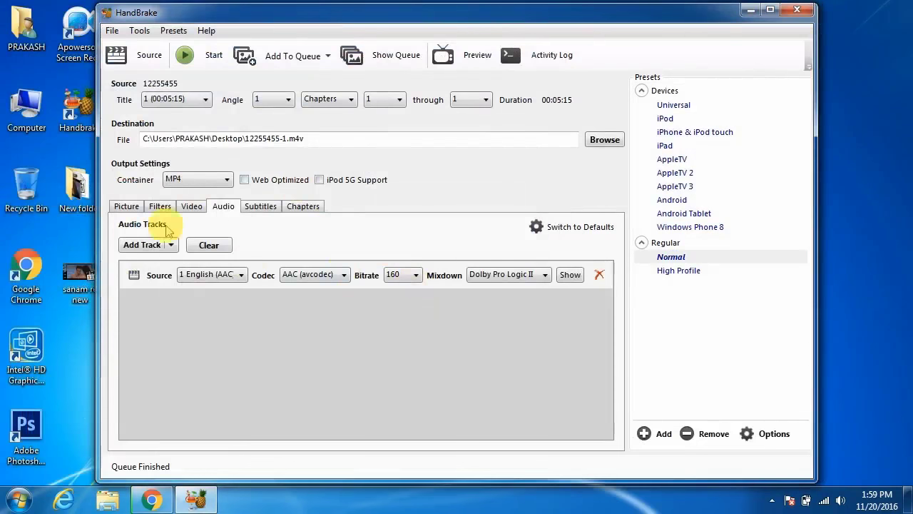
# Step: Encode the video with the audio bitrate set to 128 and the constant video quality set to RF 26
pyautogui.click(401, 276)
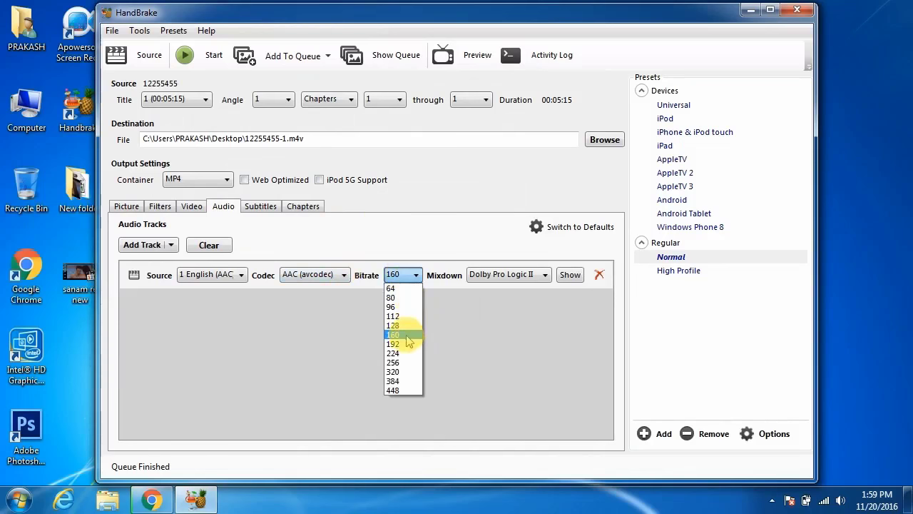
pyautogui.click(397, 325)
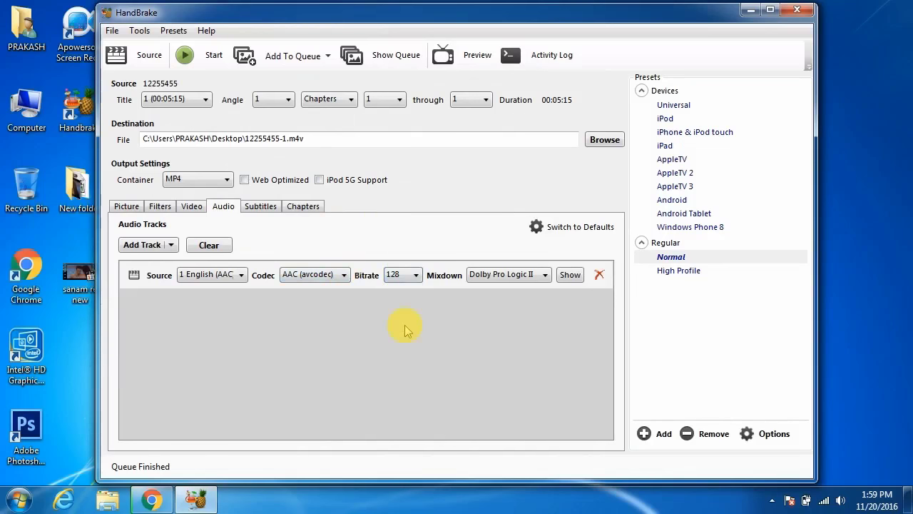
pyautogui.click(191, 206)
pyautogui.moveTo(498, 264); pyautogui.dragTo(490, 266)
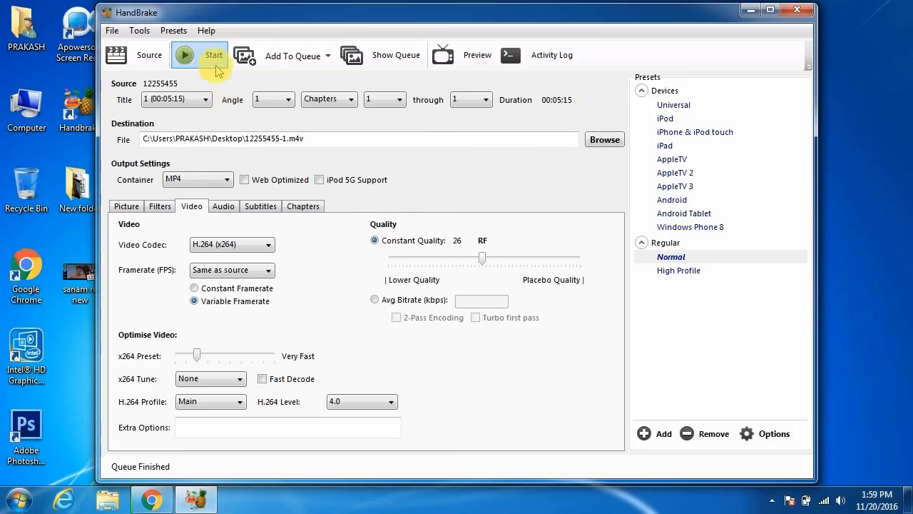
pyautogui.click(213, 55)
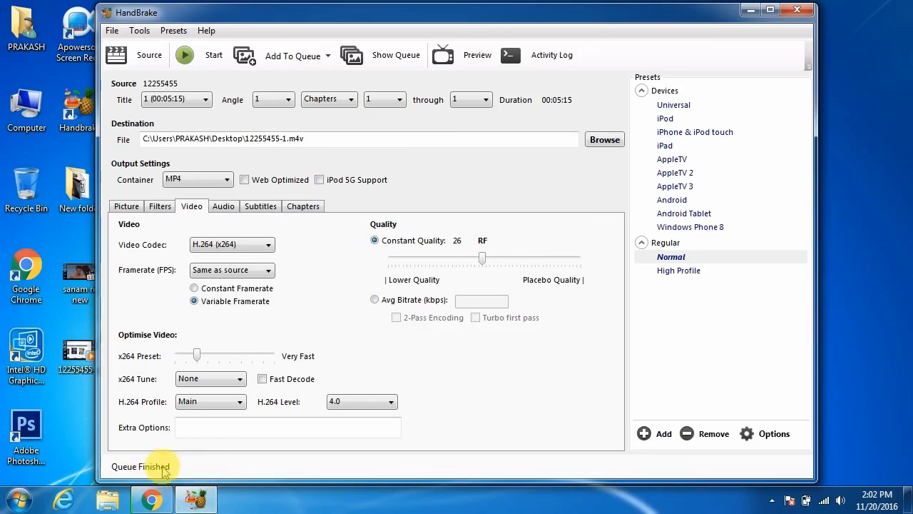
# Step: Check the file size of the encoded video 12255455-1 on the desktop in its properties
pyautogui.rightClick(76, 365)
pyautogui.click(111, 349)
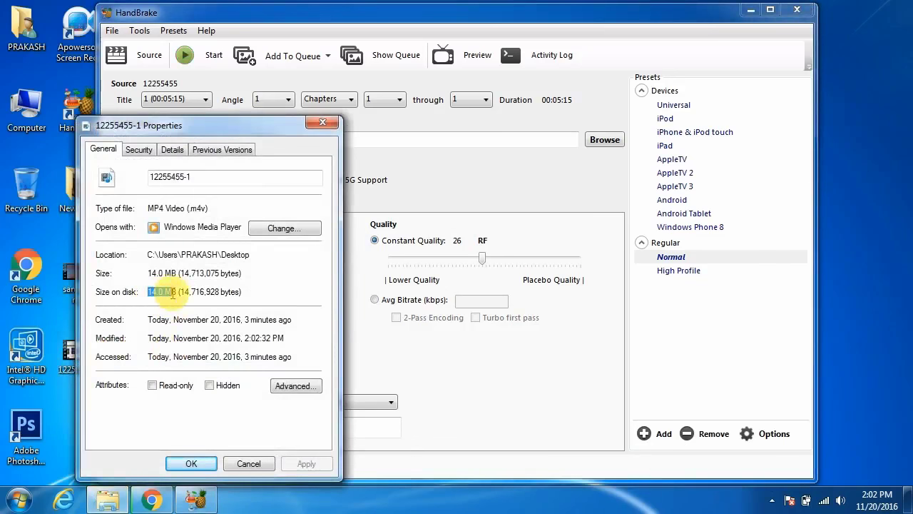
pyautogui.click(248, 463)
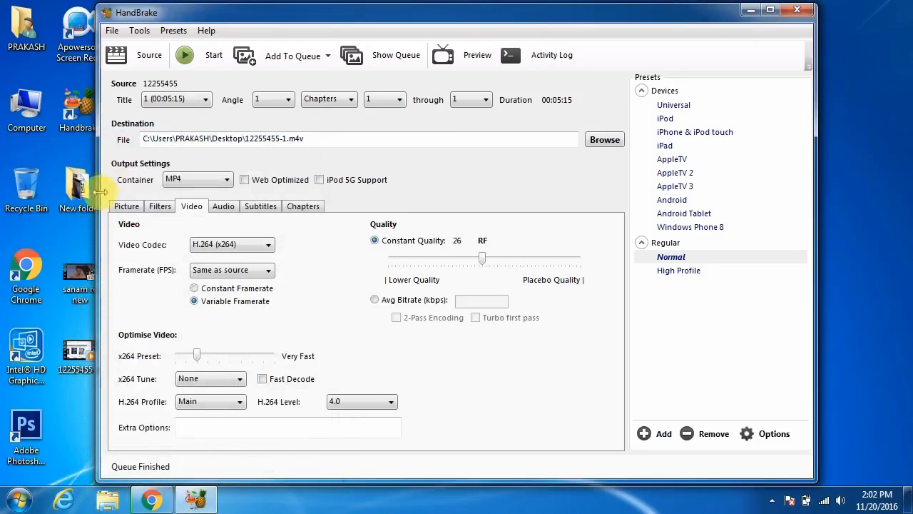
# Step: Check the file size of the original video 12255455 in New folder for comparison, and minimize the folder window
pyautogui.doubleClick(81, 187)
pyautogui.rightClick(408, 108)
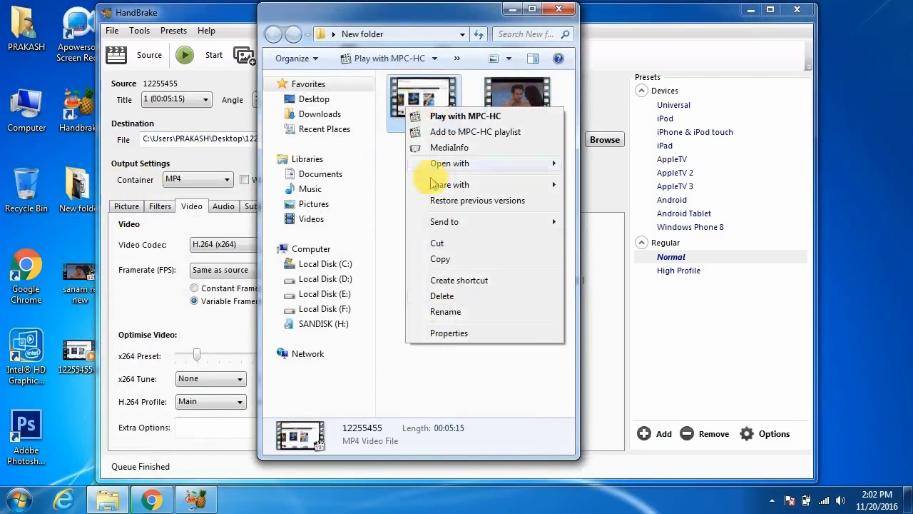
pyautogui.click(448, 335)
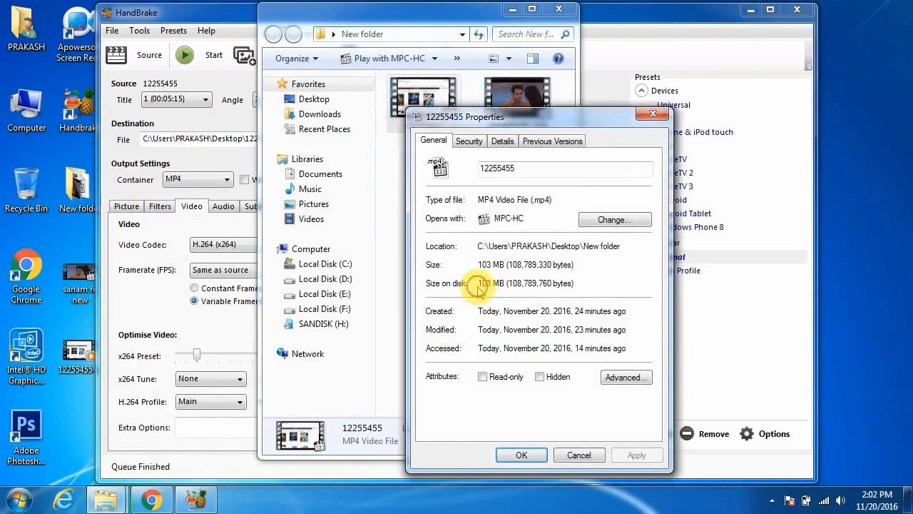
pyautogui.click(579, 455)
pyautogui.click(512, 10)
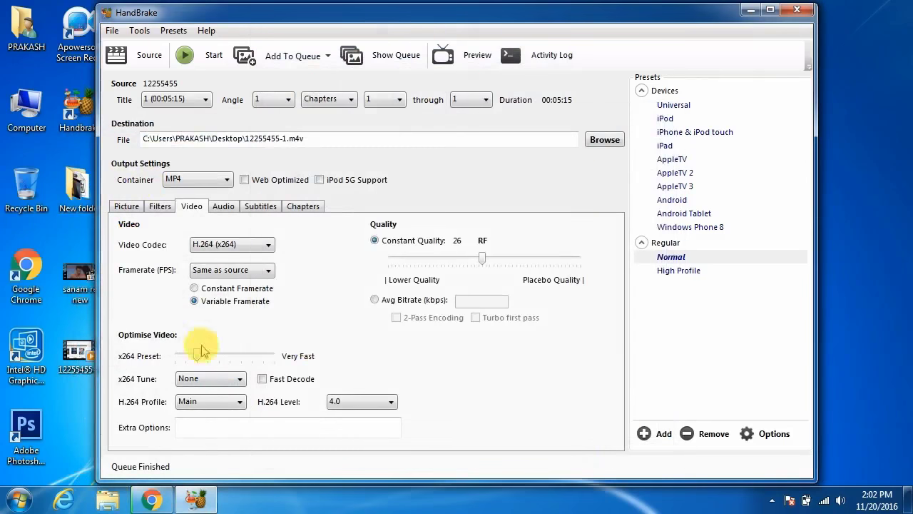
# Step: Play the encoded video 12255455-1 enlarged, skip to about 01:40 and about 03:58 to judge its quality, and close the player
pyautogui.doubleClick(77, 360)
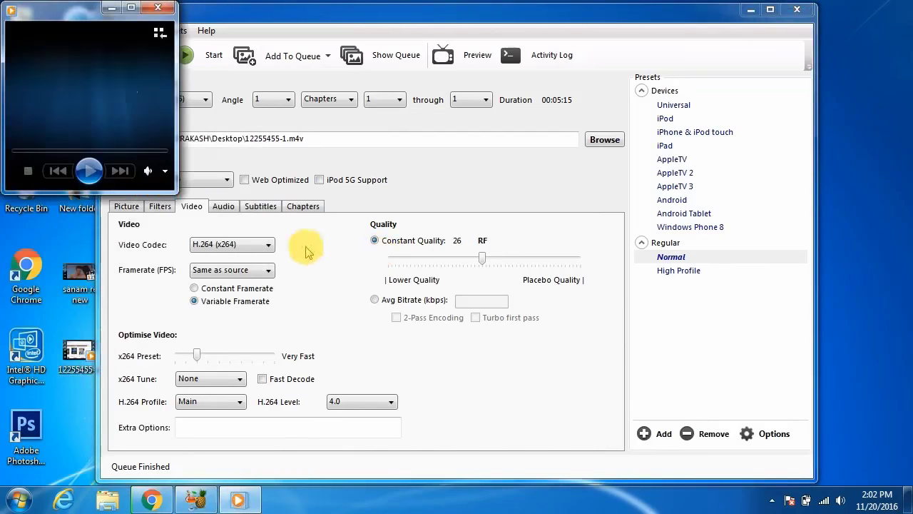
pyautogui.doubleClick(165, 74)
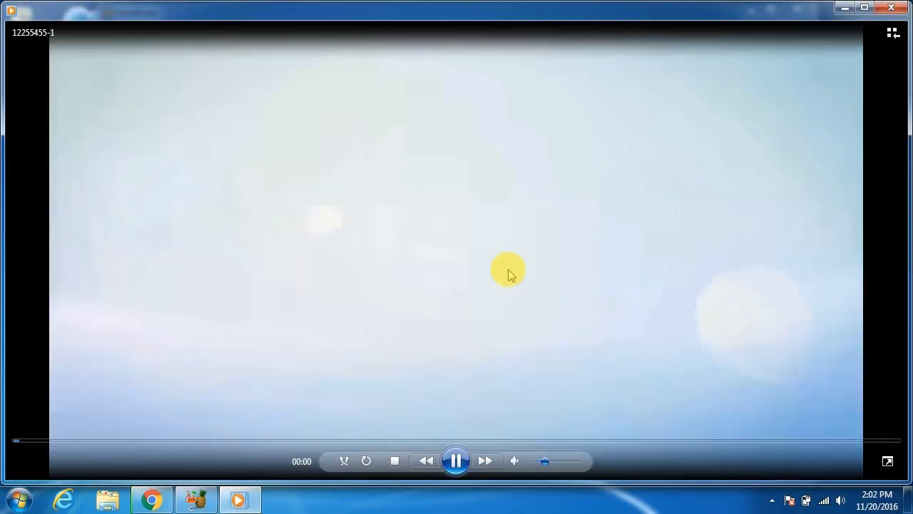
pyautogui.click(300, 441)
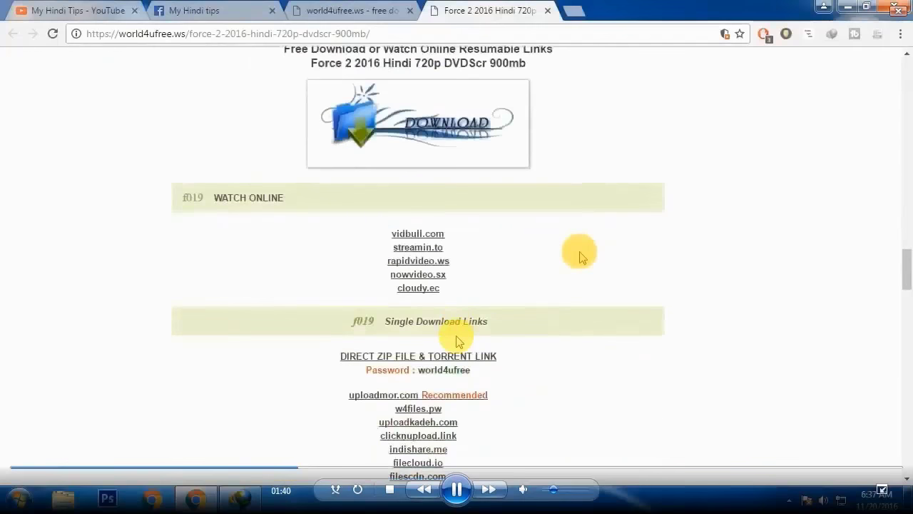
pyautogui.moveTo(407, 469); pyautogui.dragTo(631, 477)
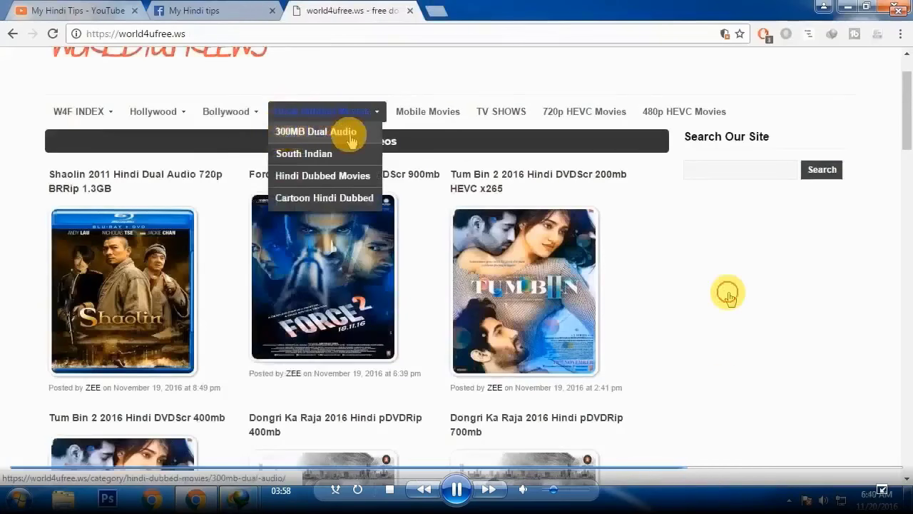
pyautogui.press('Escape')
pyautogui.click(900, 13)
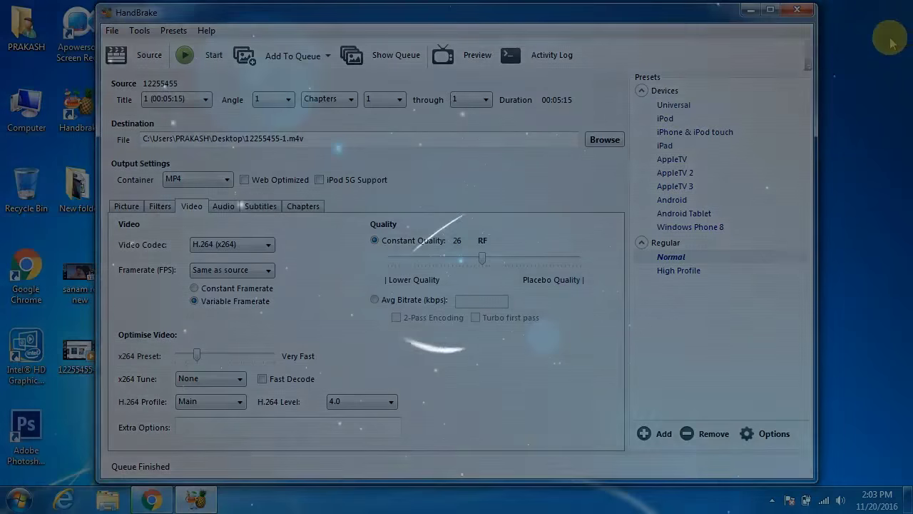